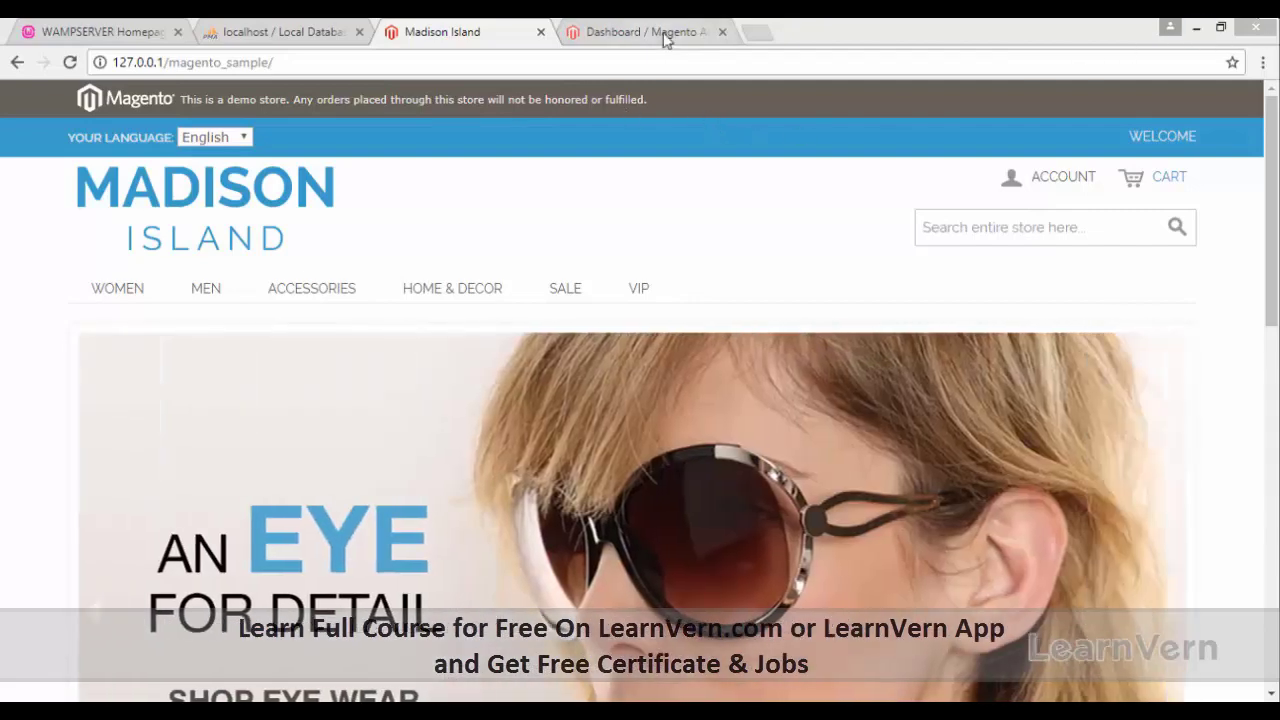
# In the Magento admin's product catalog, start a new product with the Default attribute set and the Virtual Product type
pyautogui.click(665, 38)
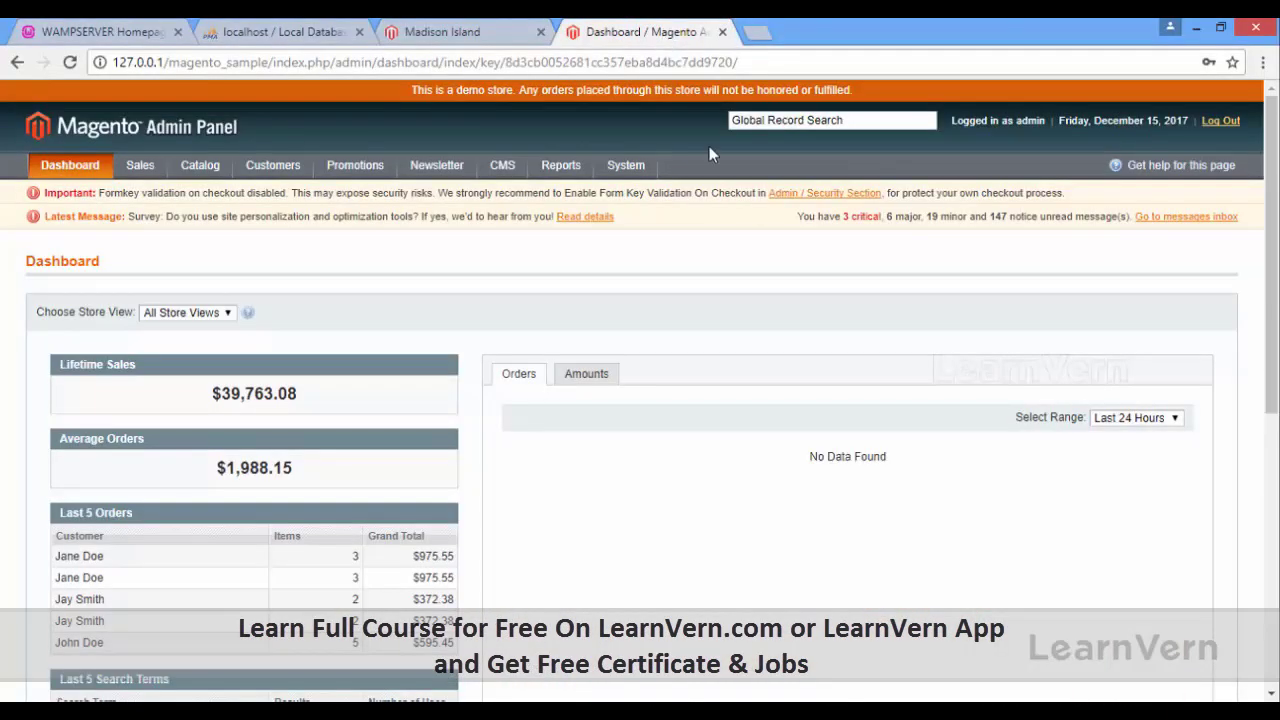
pyautogui.moveTo(200, 166)
pyautogui.click(216, 200)
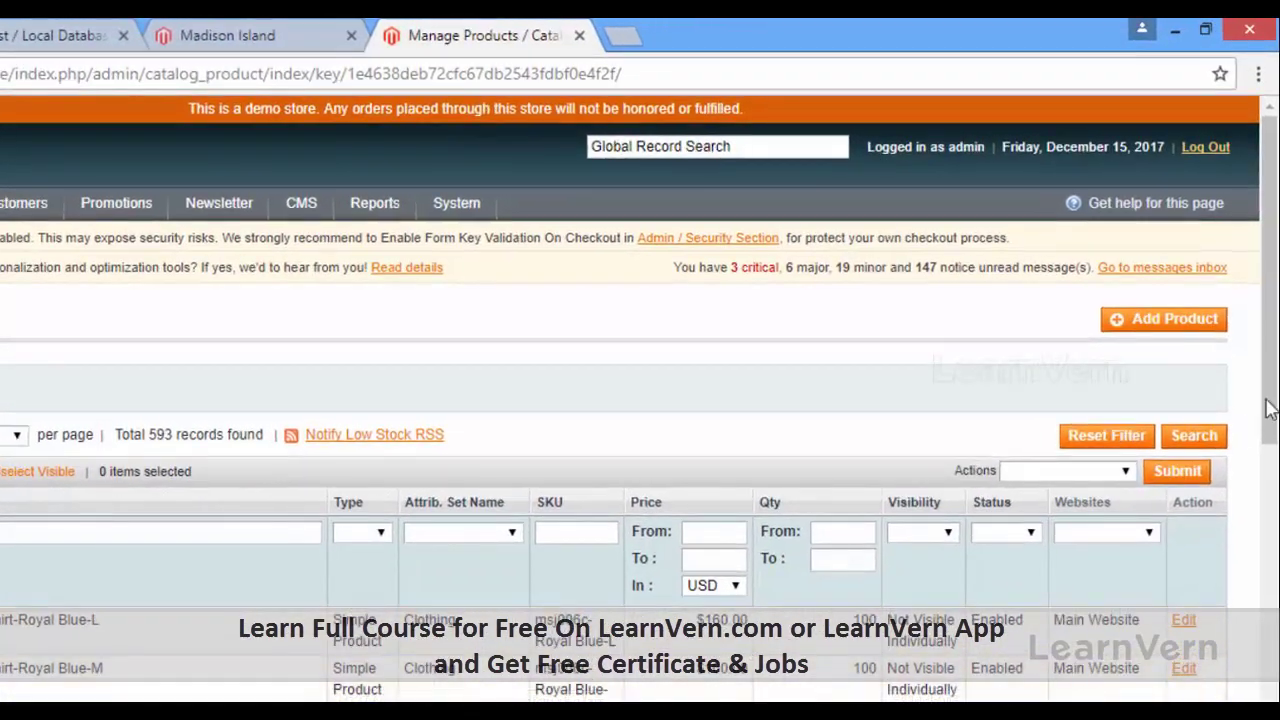
pyautogui.click(1207, 320)
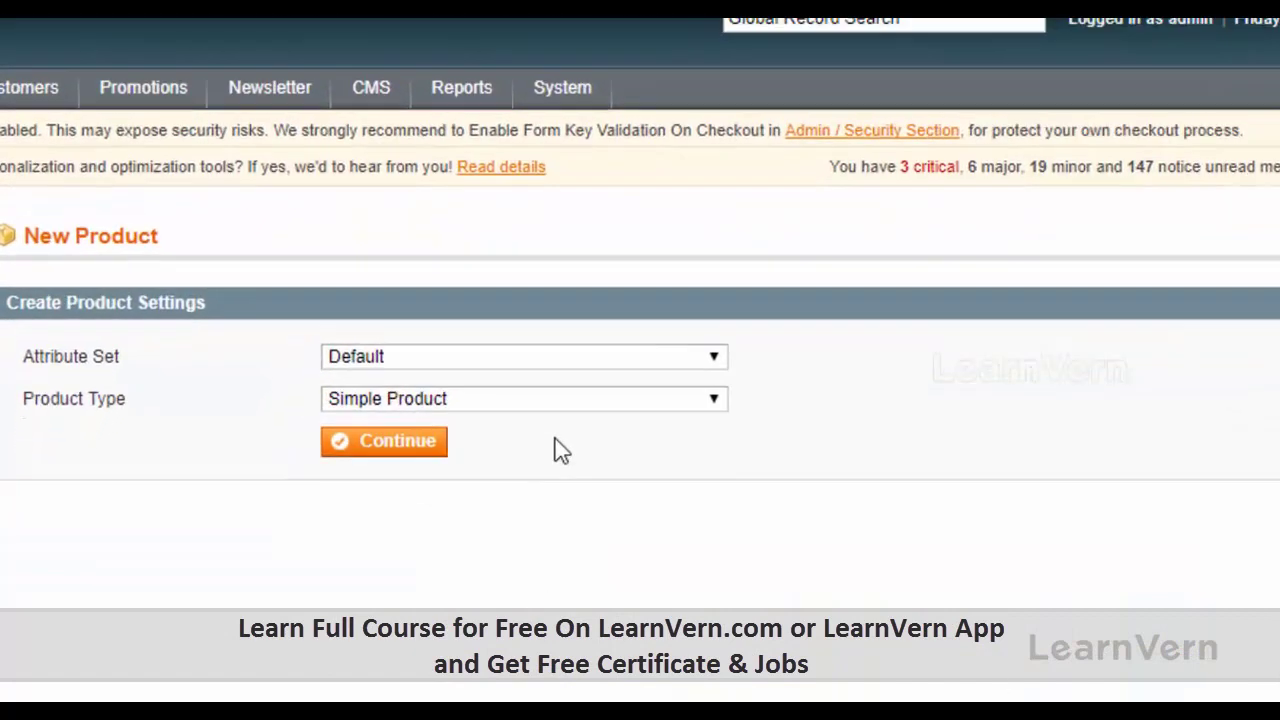
pyautogui.click(694, 406)
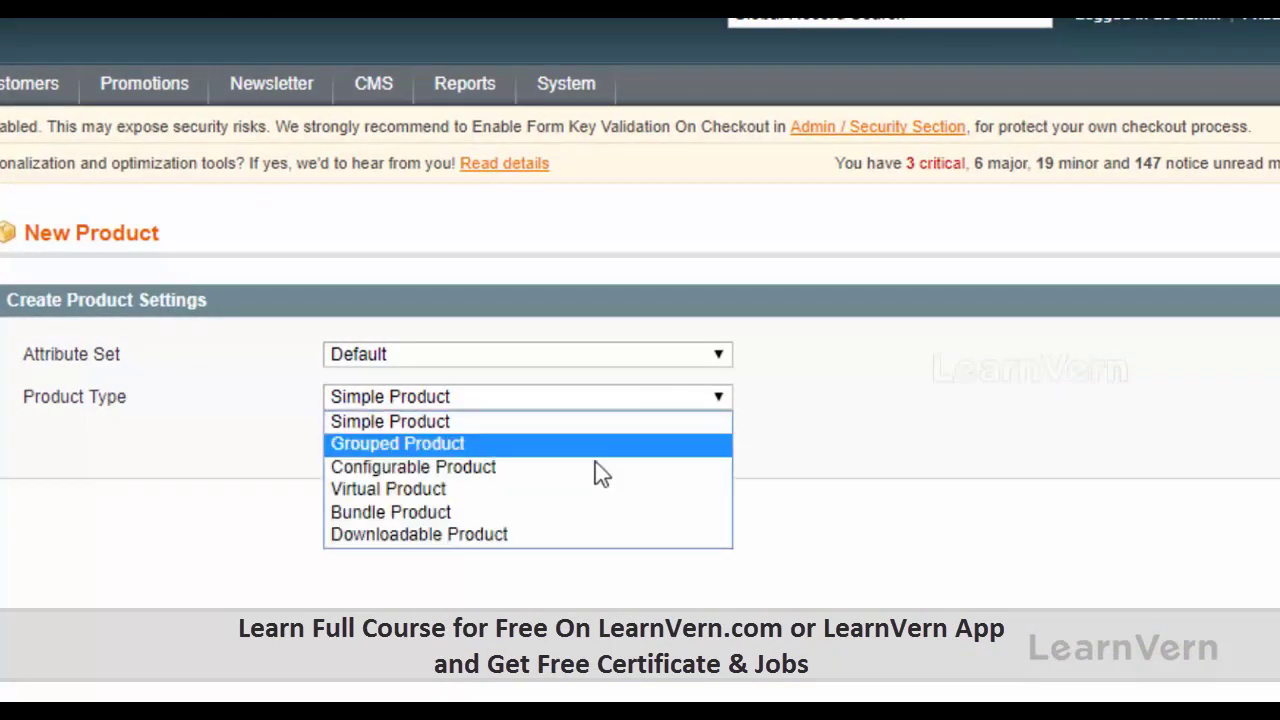
pyautogui.click(567, 493)
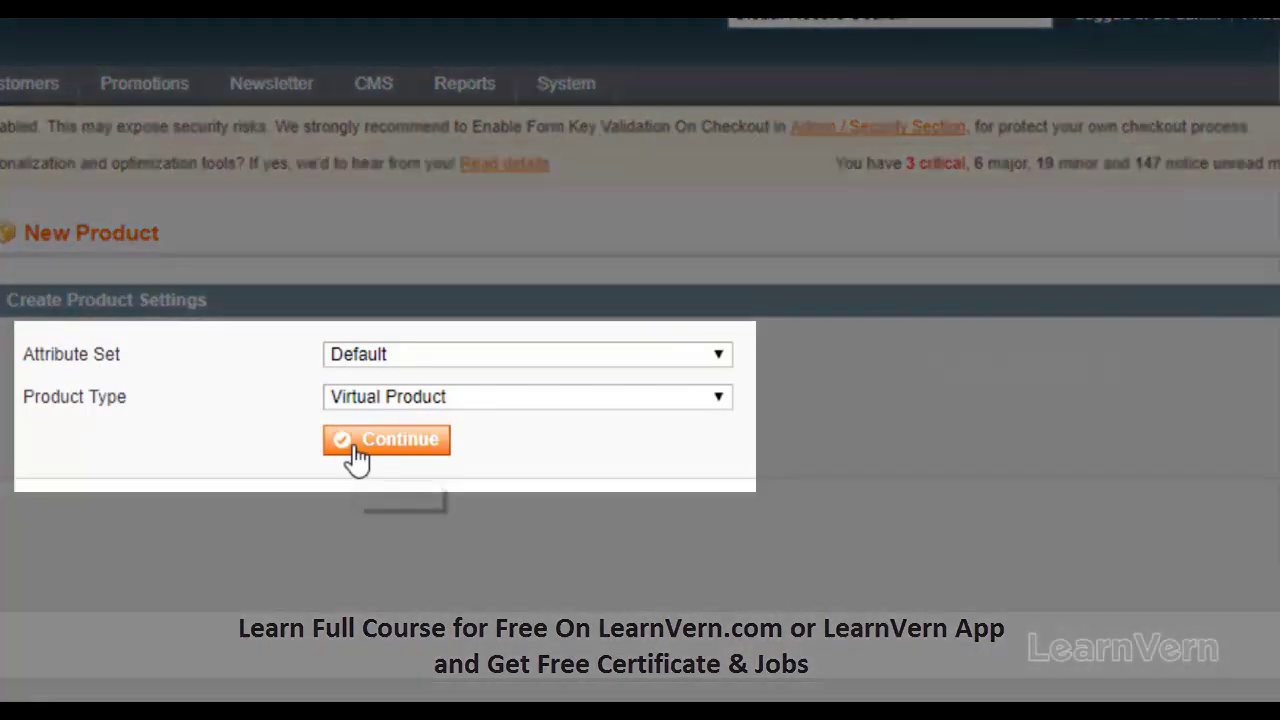
pyautogui.click(357, 450)
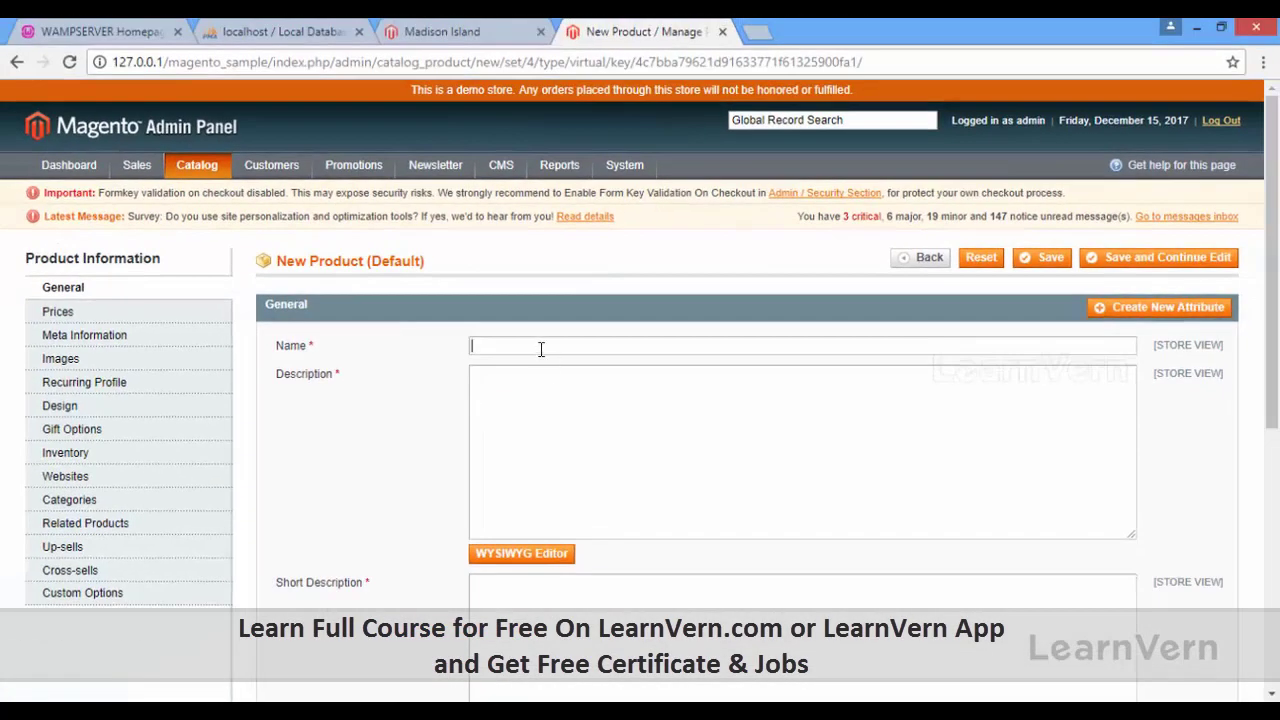
pyautogui.click(540, 349)
pyautogui.write('War')
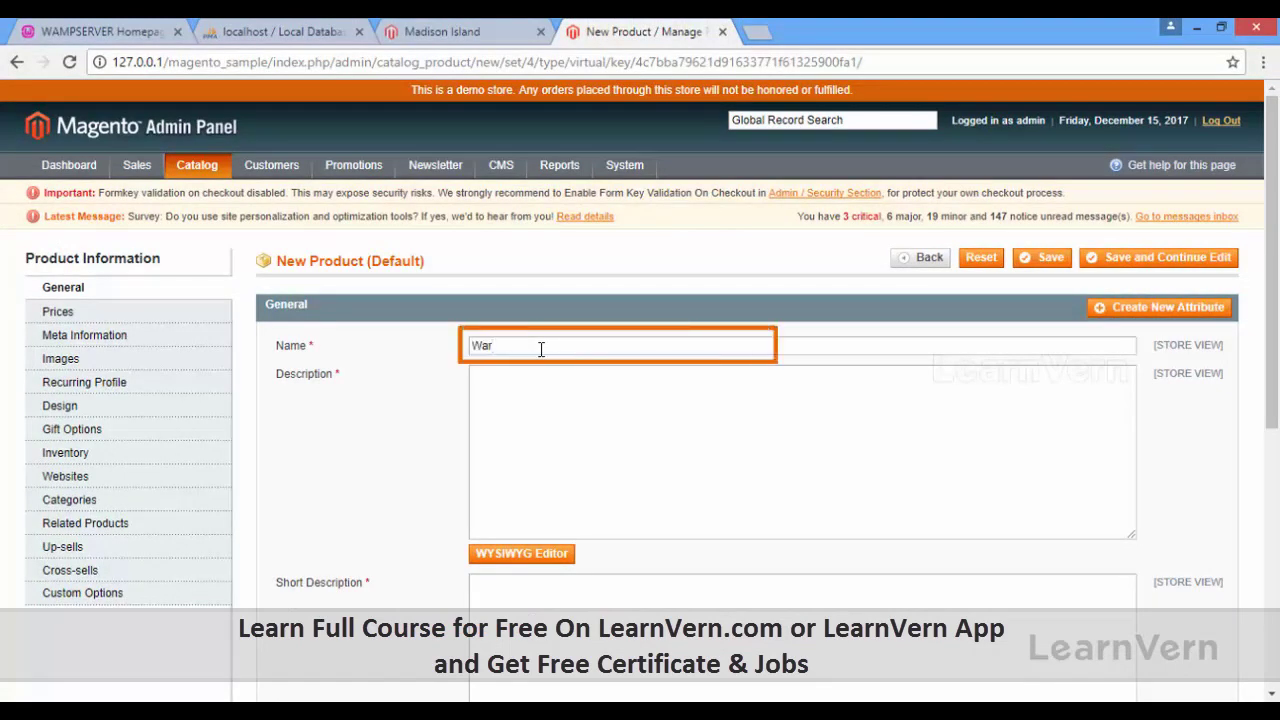
pyautogui.write('anty')
# Set the product name to "Test Virtual" and copy that name
pyautogui.moveTo(526, 349); pyautogui.dragTo(409, 357)
pyautogui.write('Test Virtual')
pyautogui.hotkey('ctrl', 'a')
pyautogui.hotkey('ctrl', 'c')
# Paste "Test Virtual" into both the description and the short description of the product
pyautogui.click(558, 389)
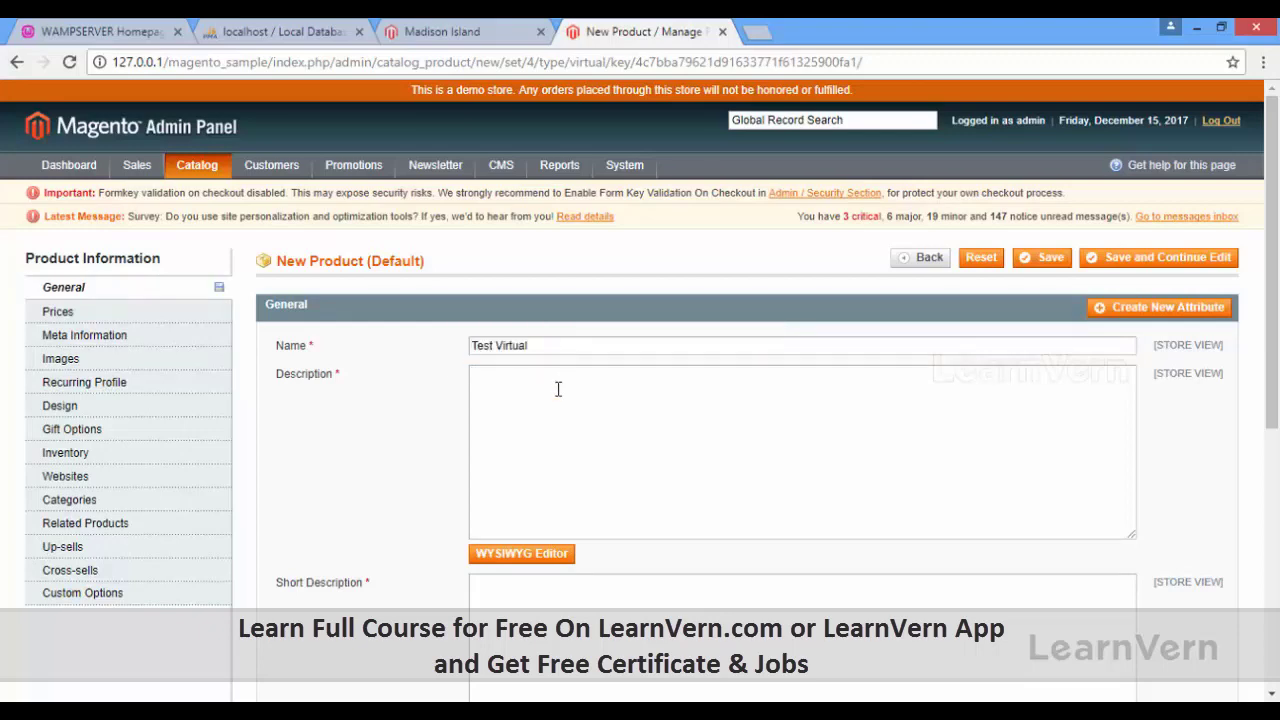
pyautogui.hotkey('ctrl', 'v')
pyautogui.scroll(-3, 560, 455)
pyautogui.click(506, 352)
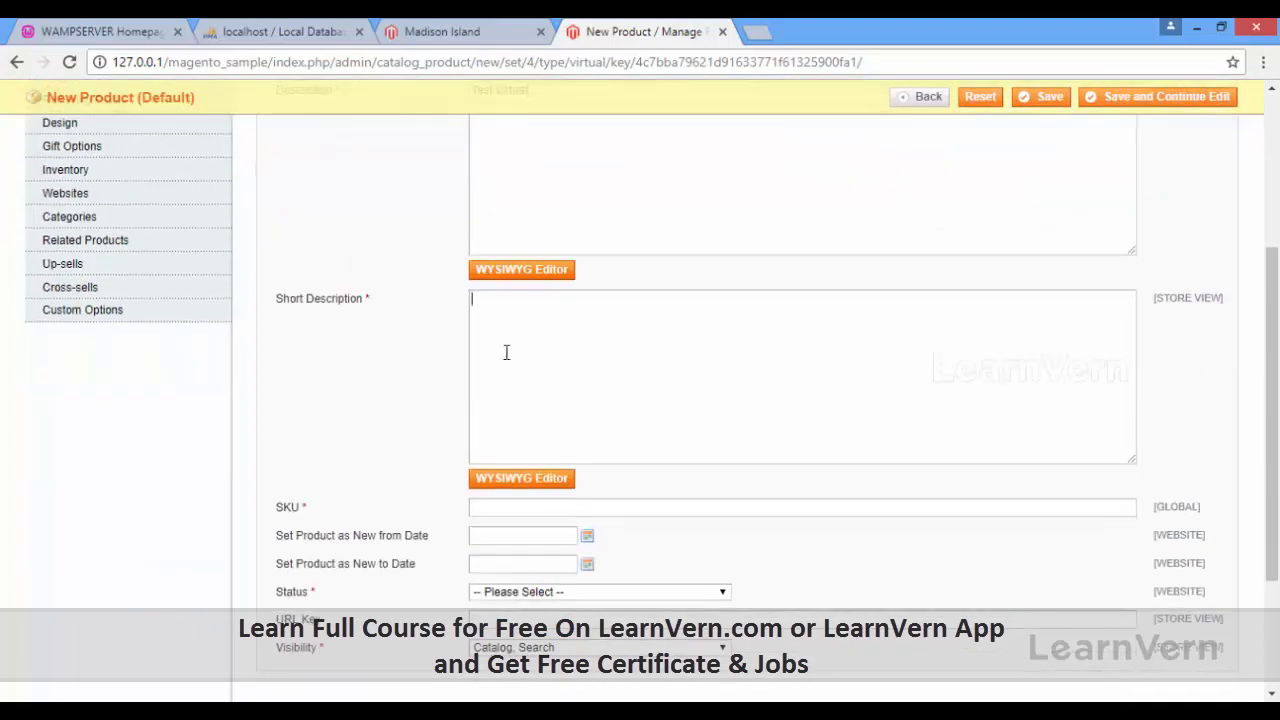
pyautogui.hotkey('ctrl', 'v')
# Set the product's SKU to "virtual" and its status to Enabled
pyautogui.click(576, 509)
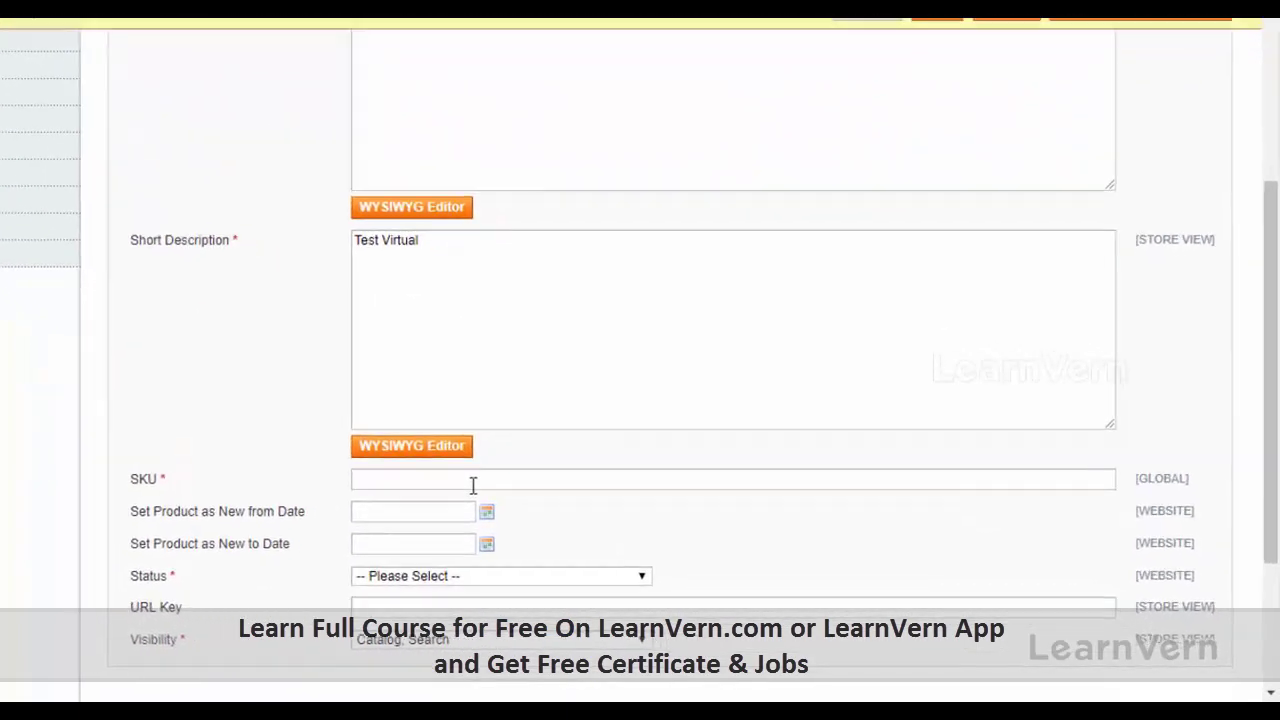
pyautogui.write('viry')
pyautogui.write('tual')
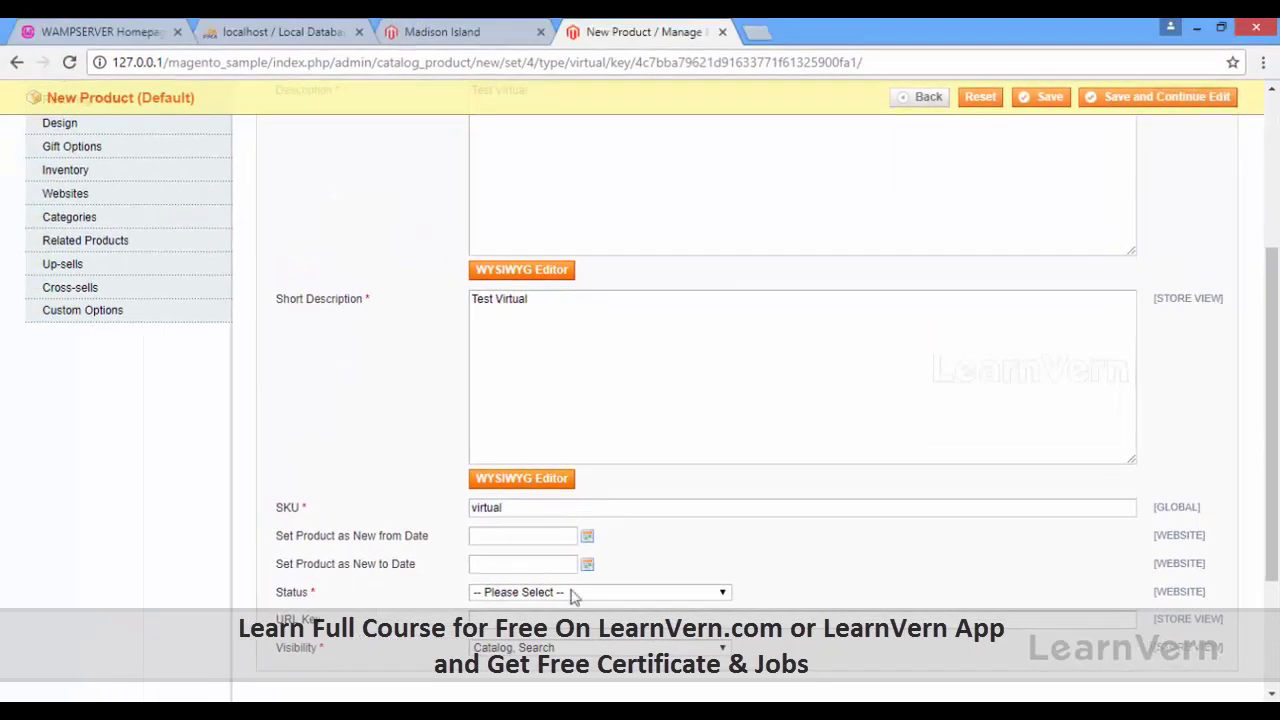
pyautogui.click(566, 592)
pyautogui.click(549, 622)
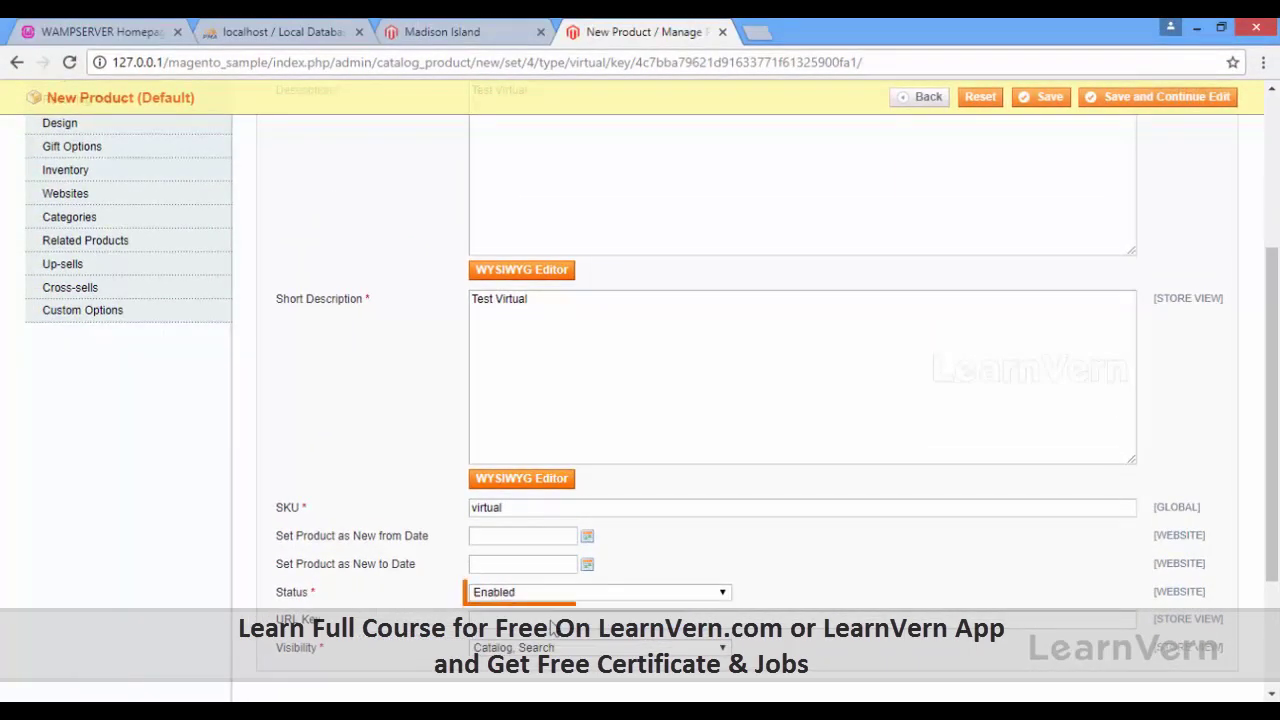
pyautogui.scroll(3, 183, 449)
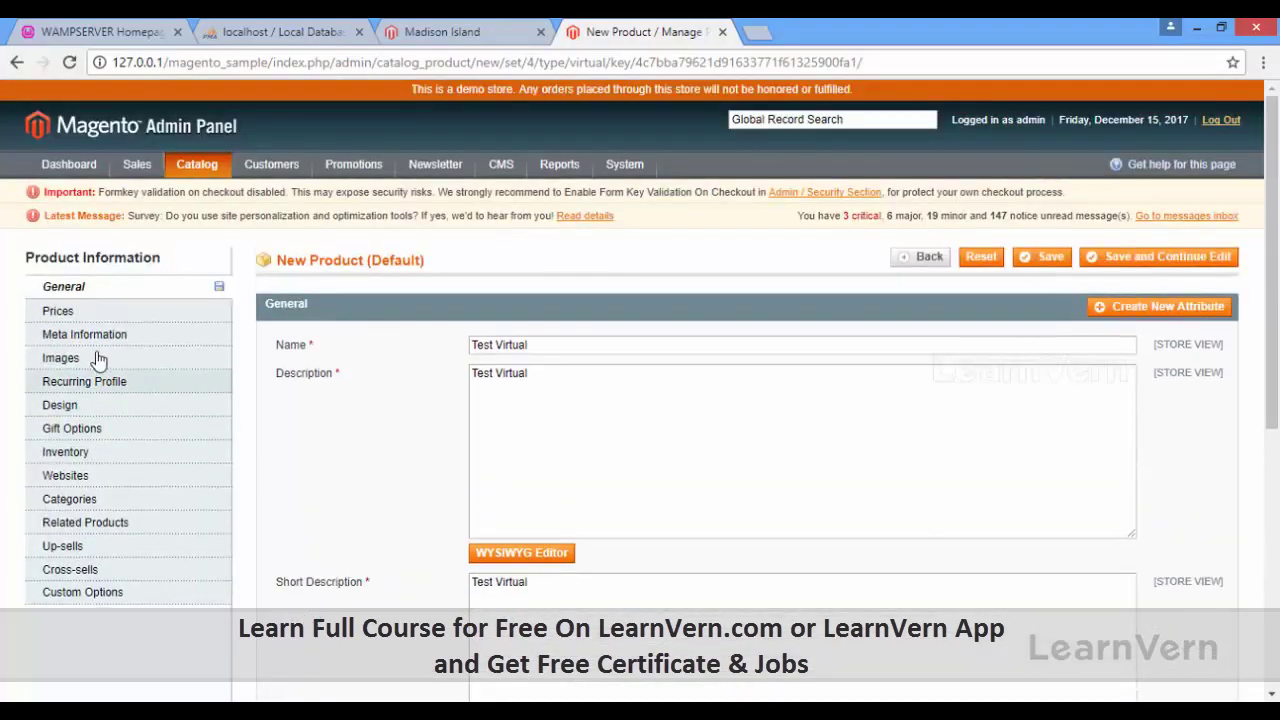
# Set the product's price to 5 USD and its tax class to None
pyautogui.click(58, 311)
pyautogui.click(586, 363)
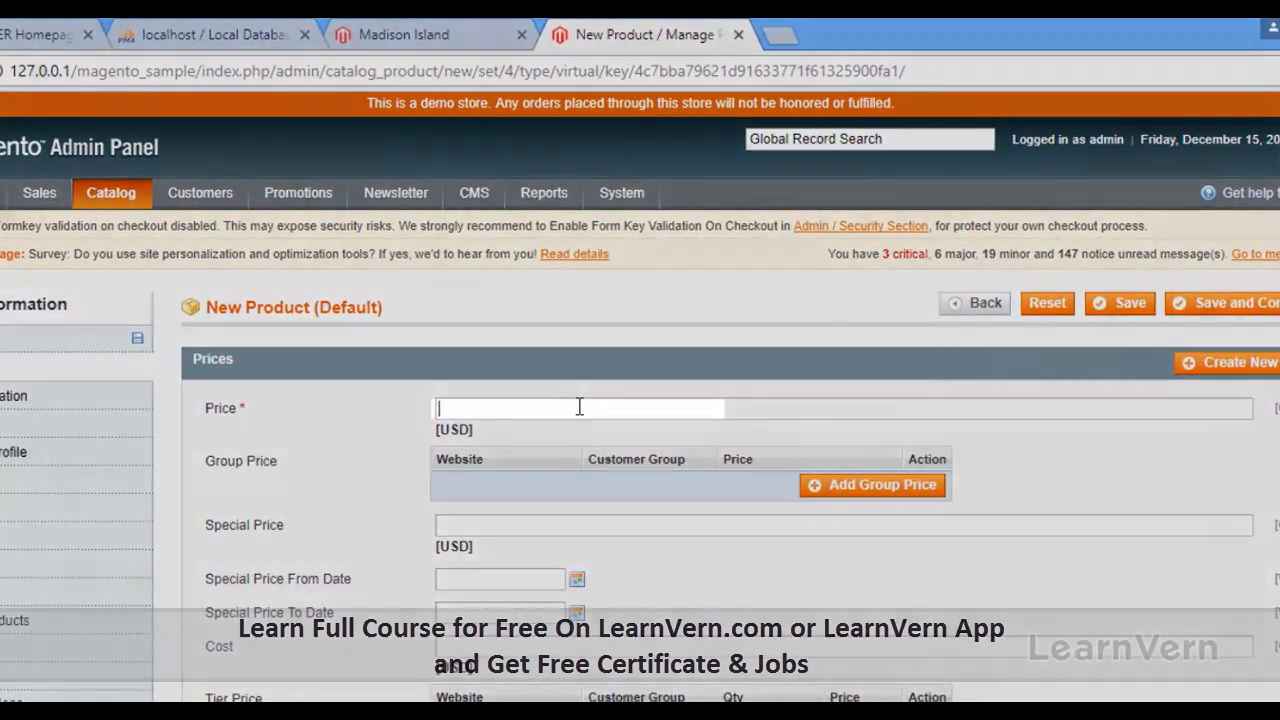
pyautogui.write('5')
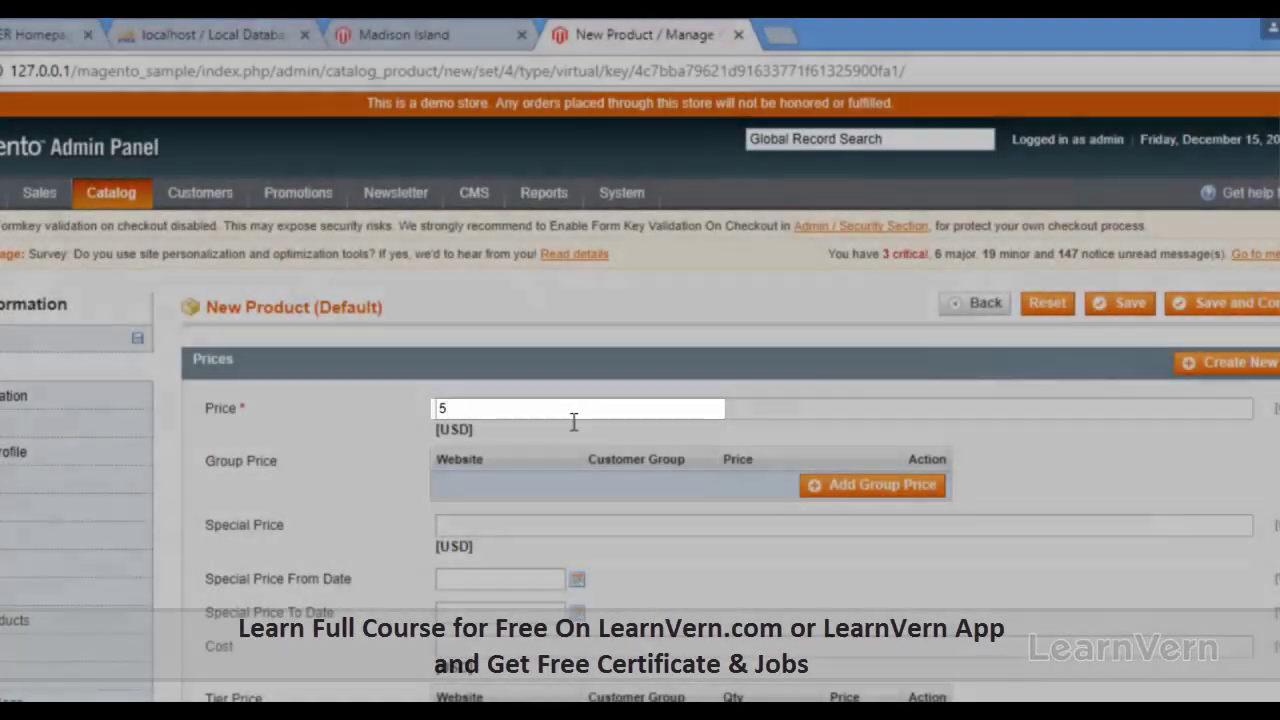
pyautogui.scroll(-3, 372, 440)
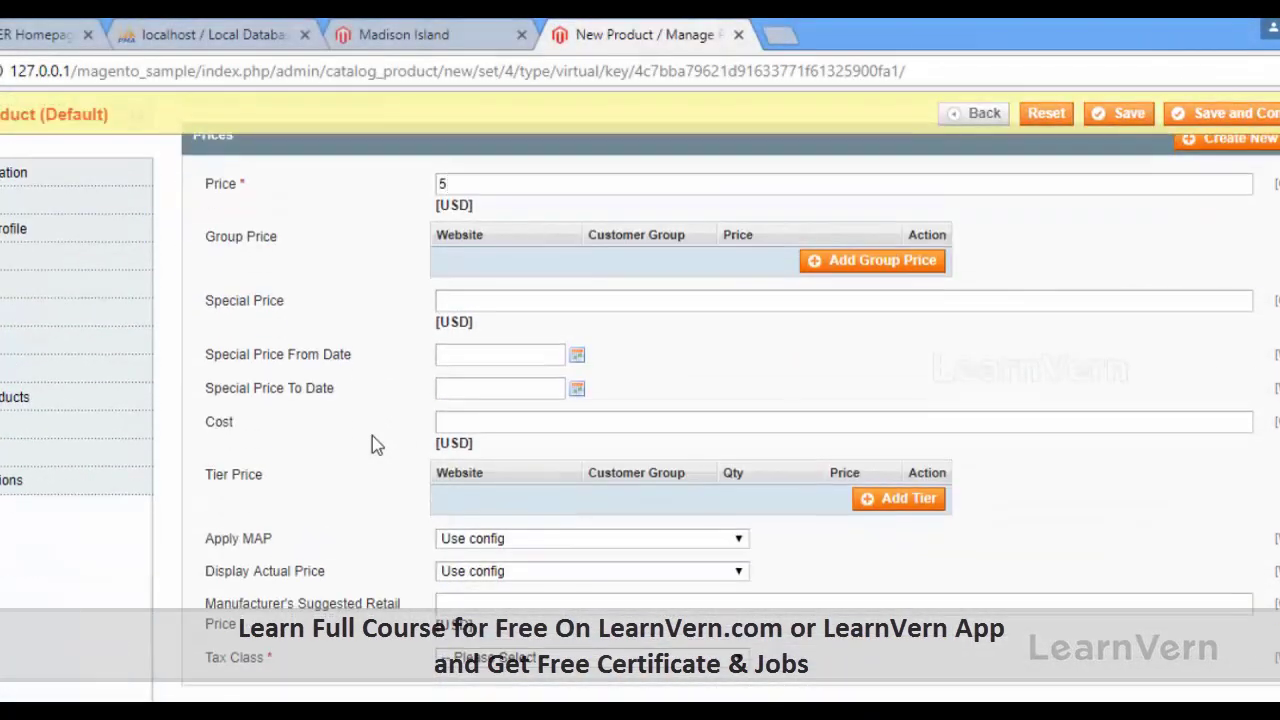
pyautogui.click(497, 660)
pyautogui.click(484, 694)
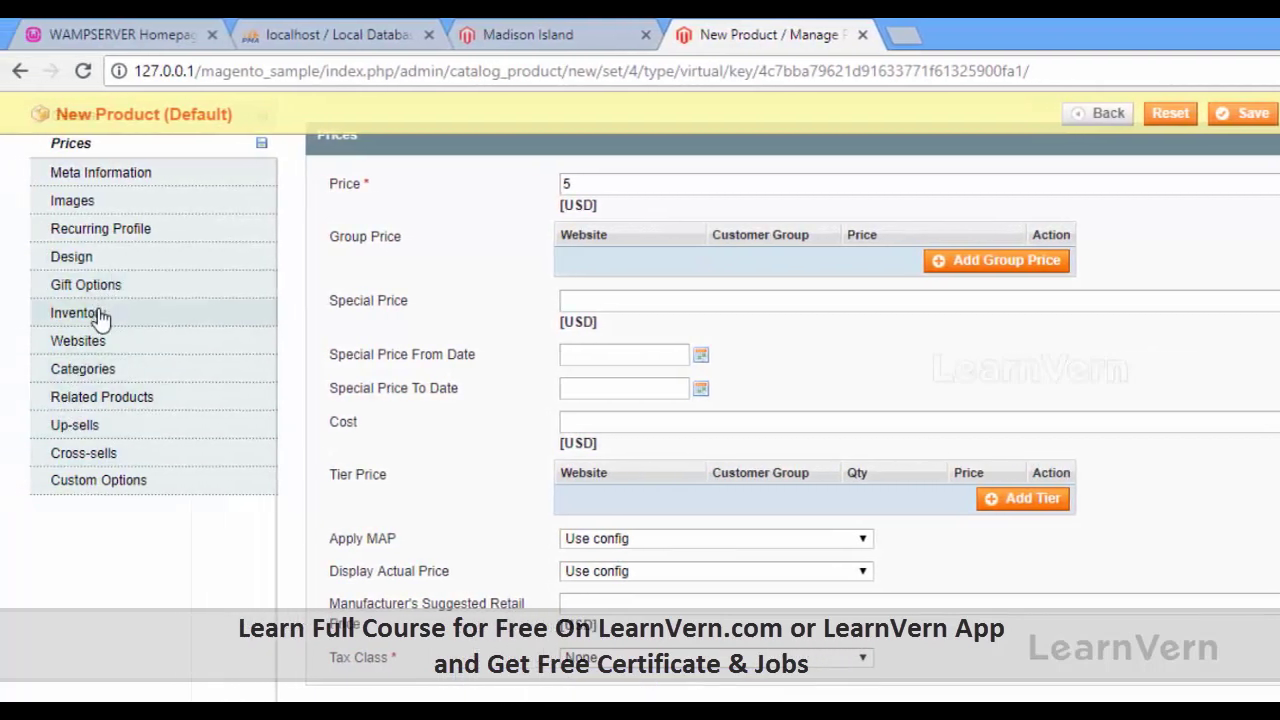
# Set the product's inventory quantity to 99 and its stock availability to In Stock
pyautogui.click(92, 316)
pyautogui.press('BackSpace')
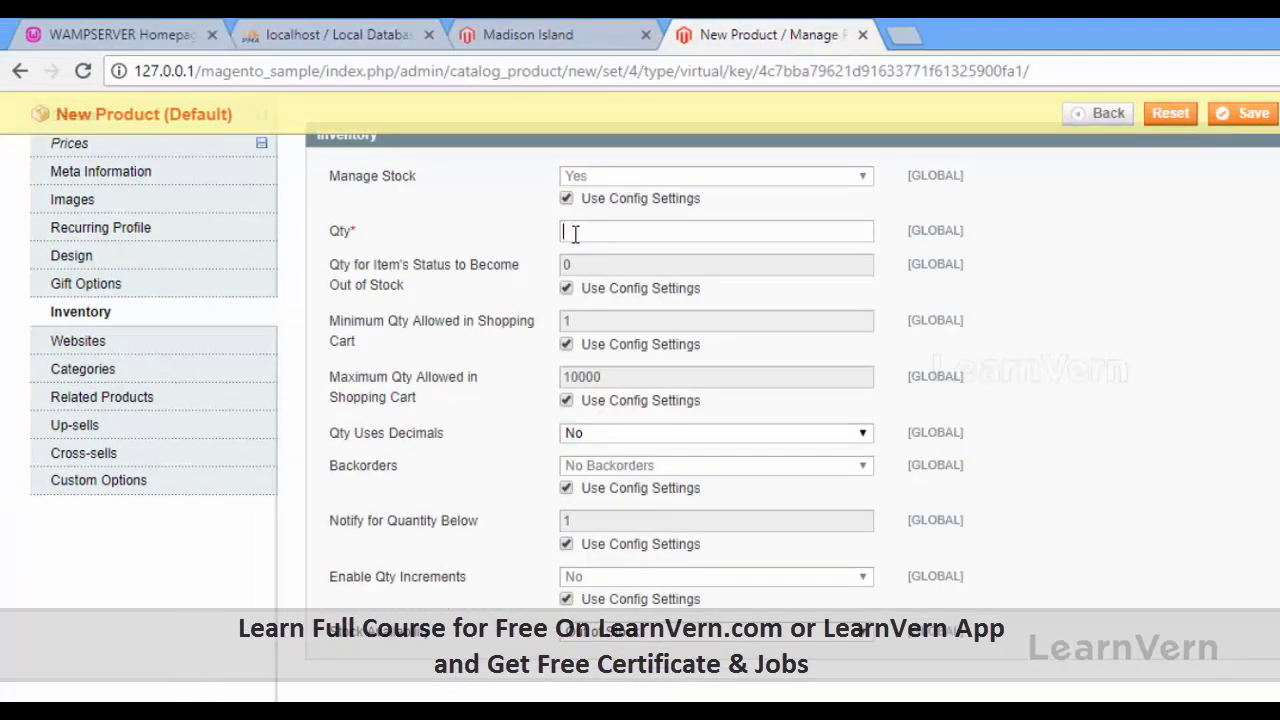
pyautogui.write('99')
pyautogui.click(622, 634)
pyautogui.click(608, 672)
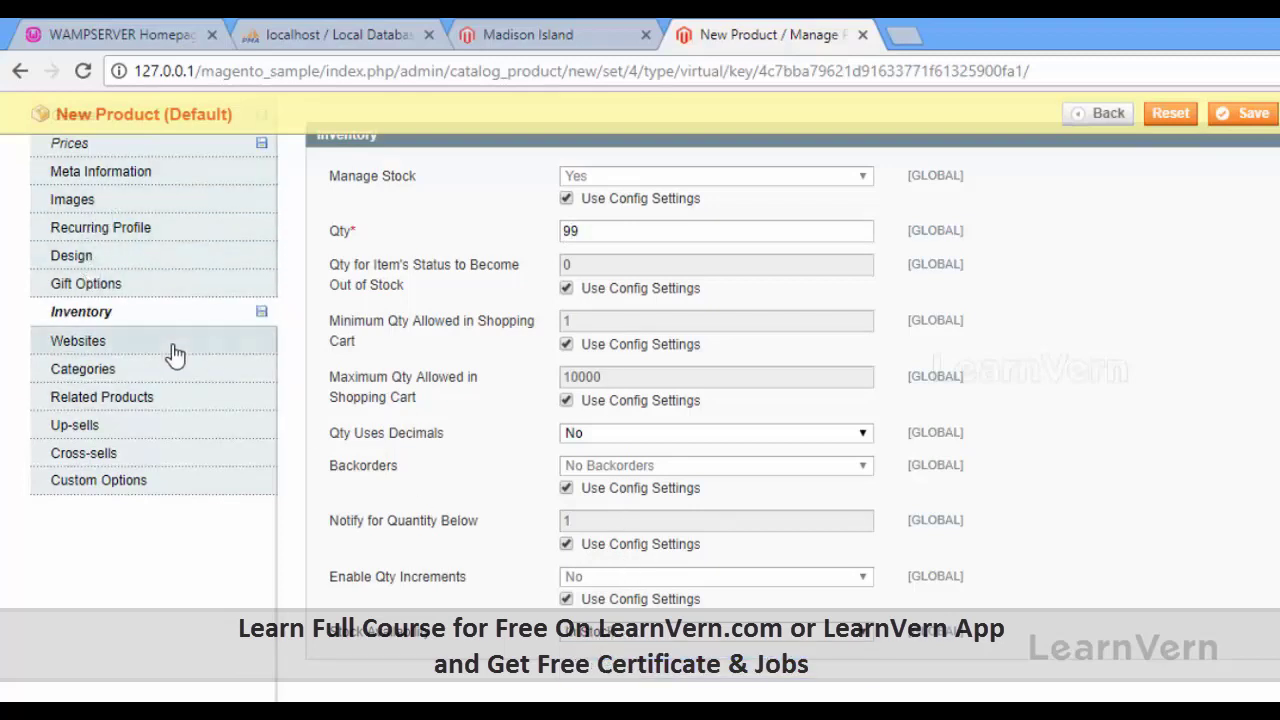
# Assign the product to the Main Website
pyautogui.click(115, 343)
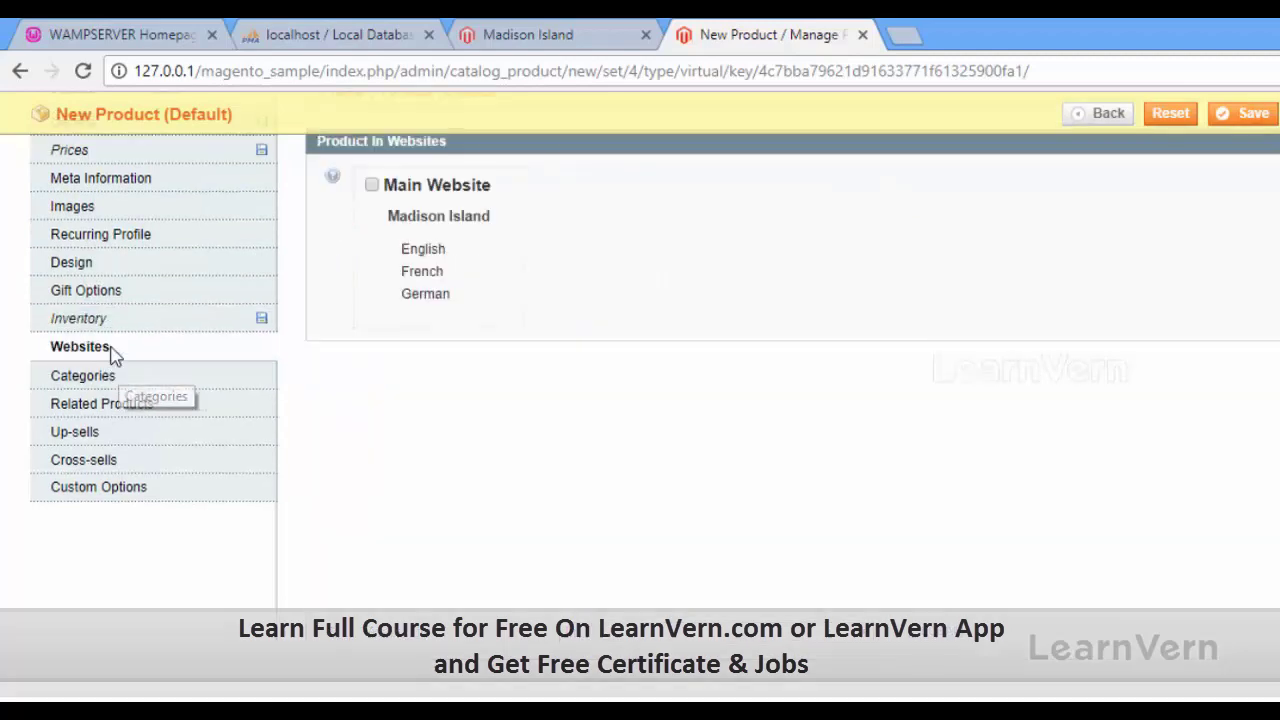
pyautogui.click(371, 186)
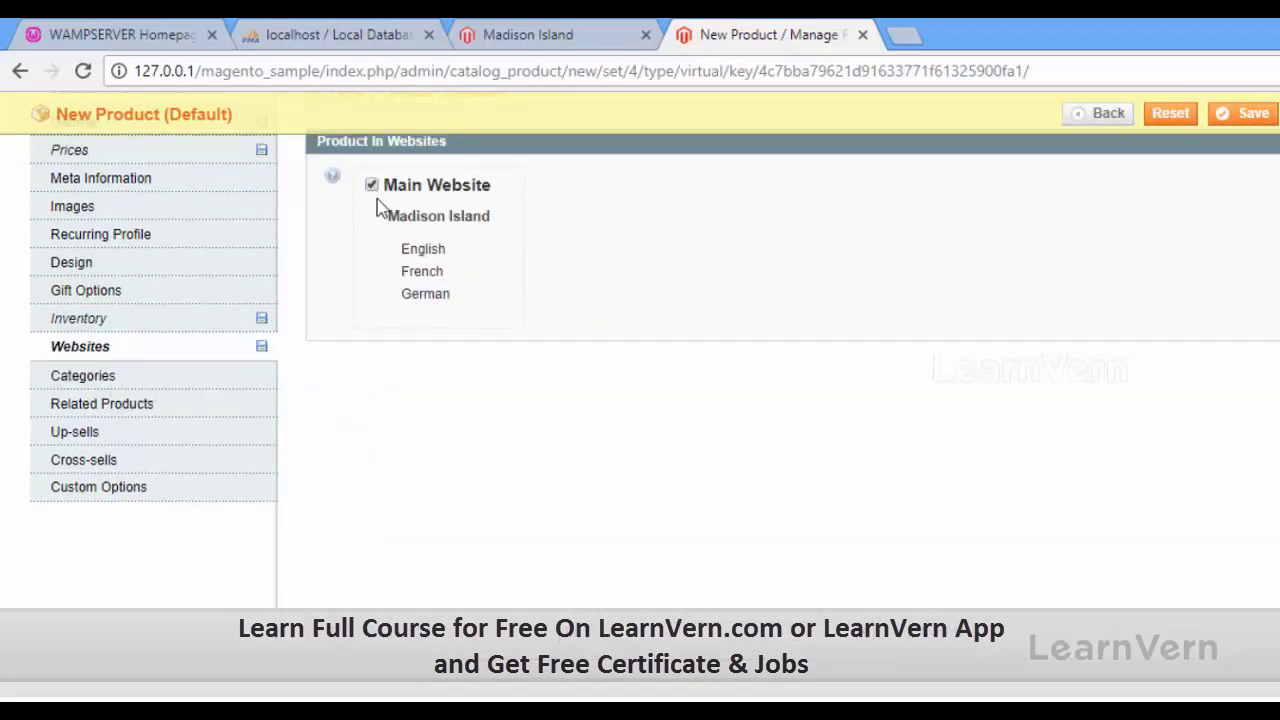
pyautogui.scroll(1, 345, 290)
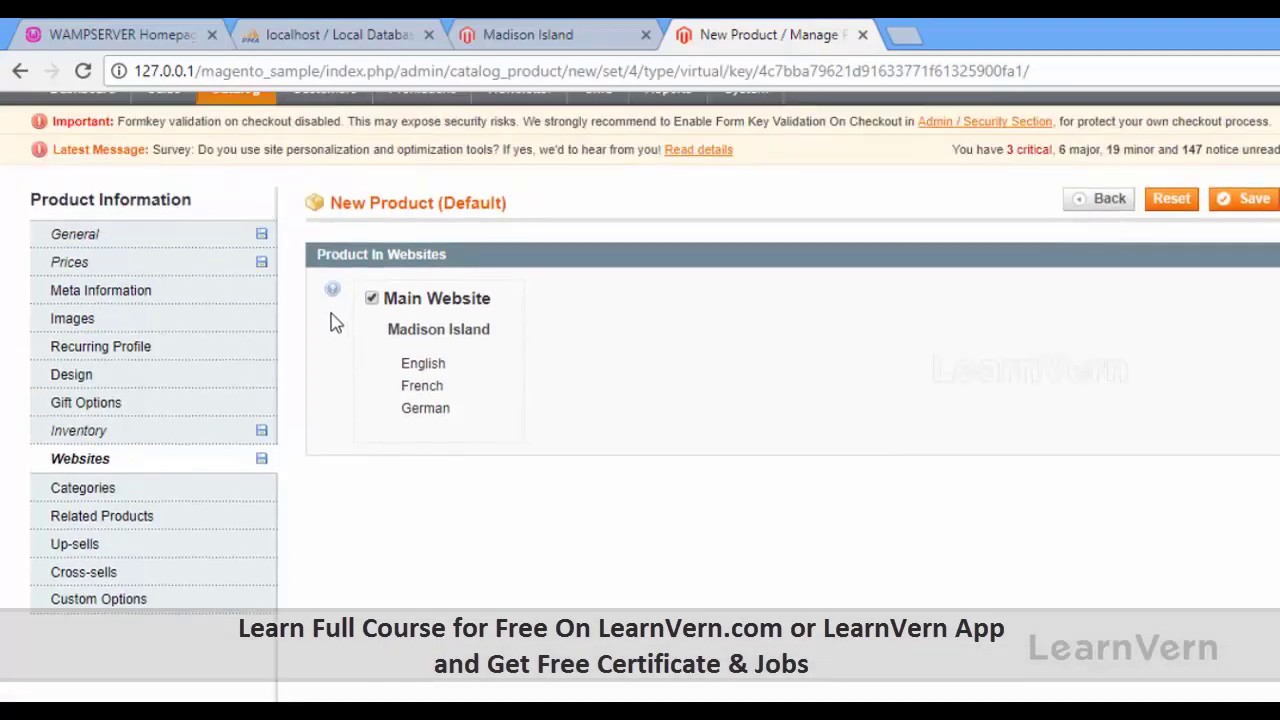
# Place the product in the VIP category and save it, keeping it open for editing
pyautogui.click(141, 497)
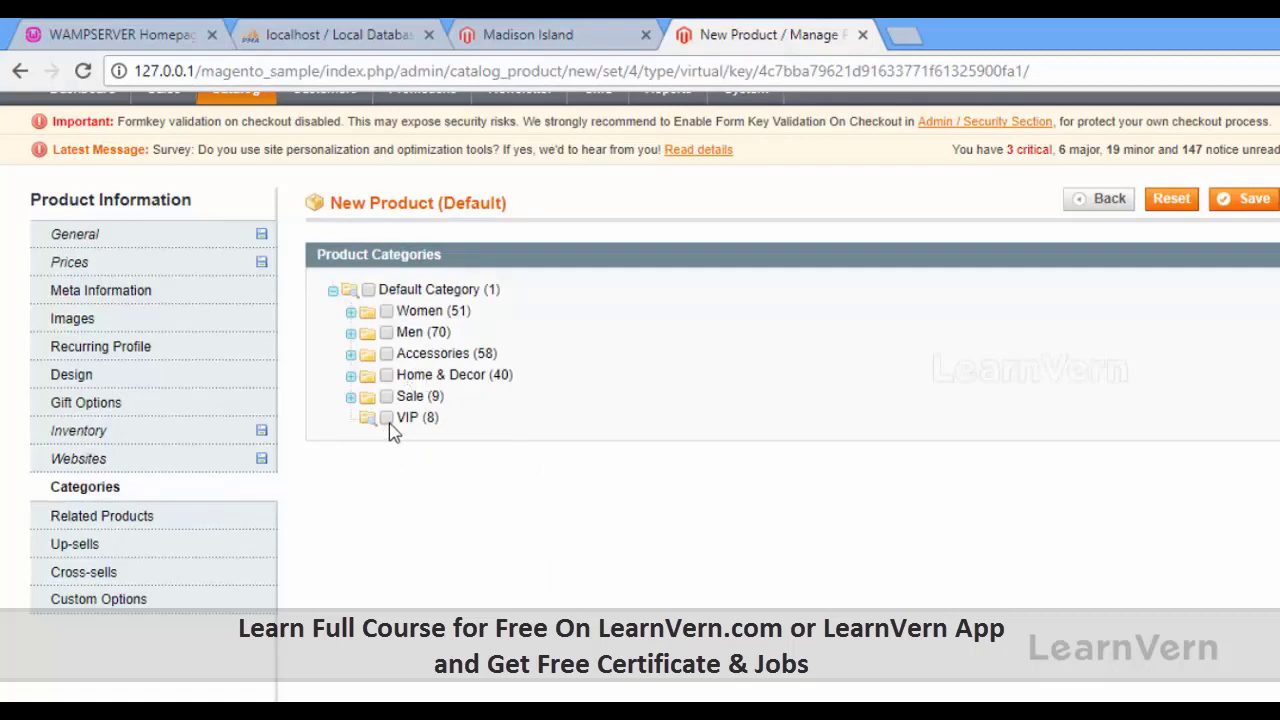
pyautogui.click(388, 419)
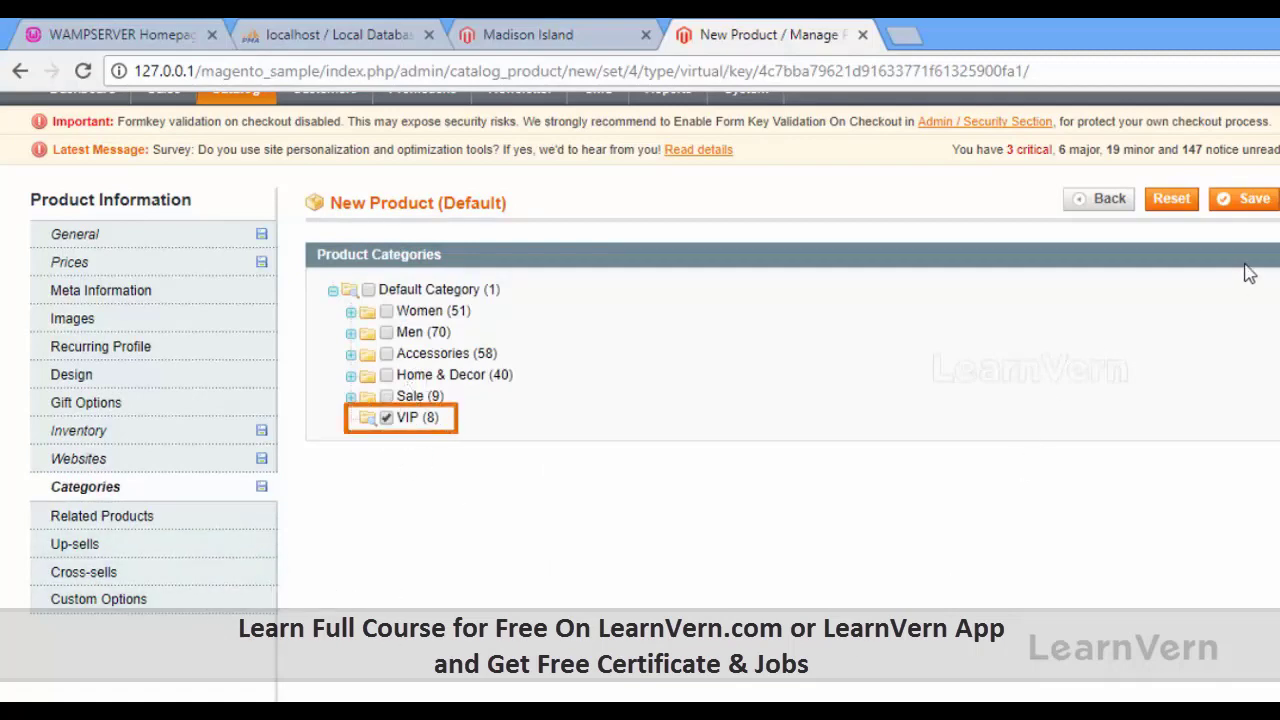
pyautogui.click(1250, 198)
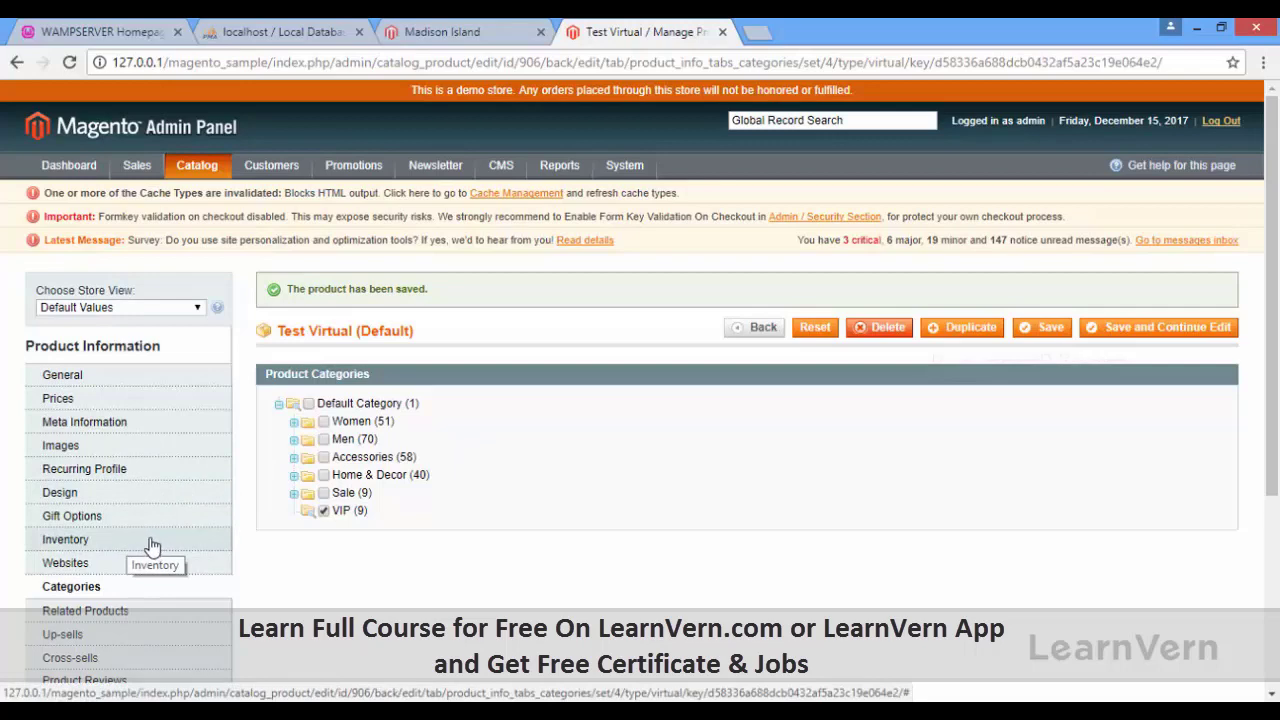
# Switch to the Madison Island storefront, find Test Virtual in the VIP category and add it to the shopping cart
pyautogui.click(430, 32)
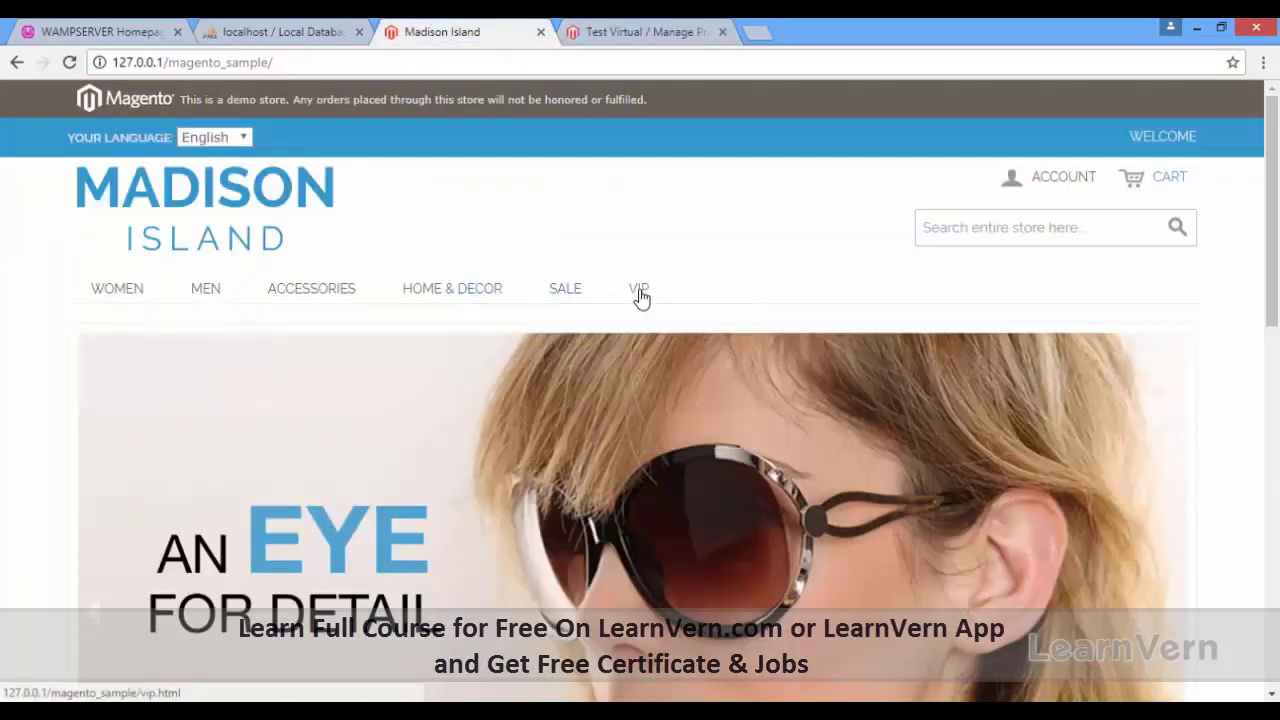
pyautogui.click(632, 300)
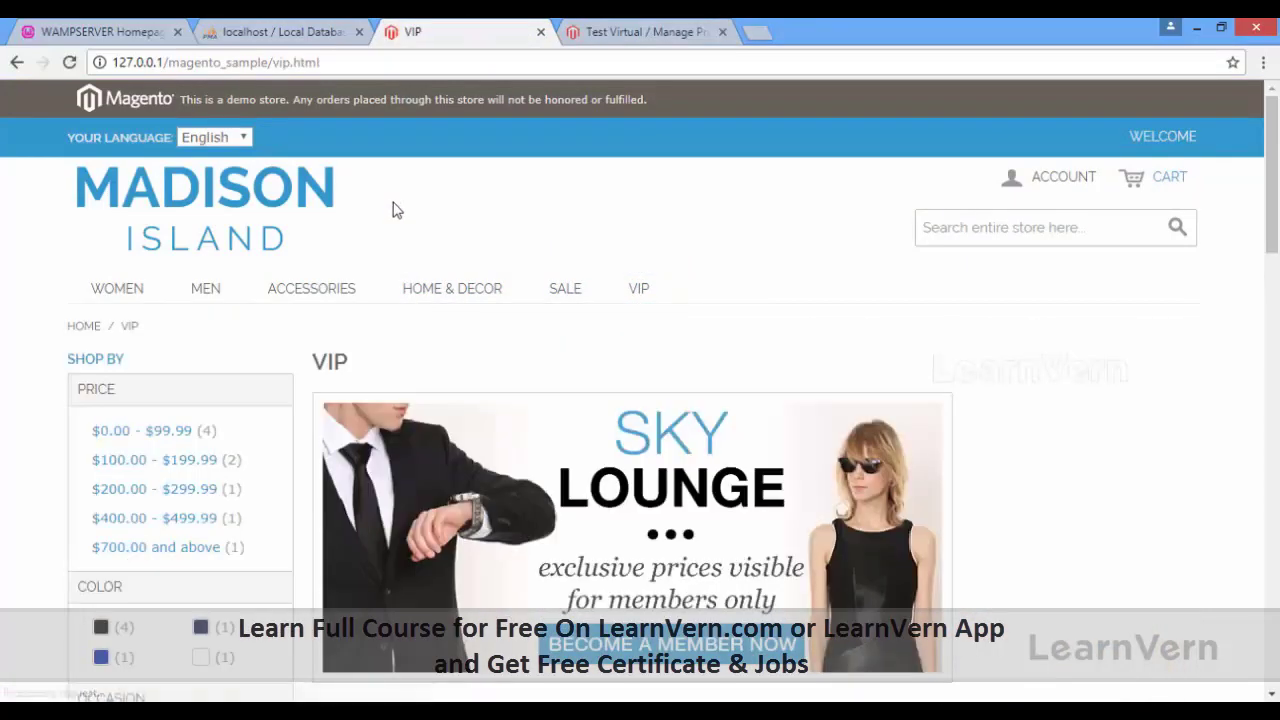
pyautogui.scroll(-10, 430, 240)
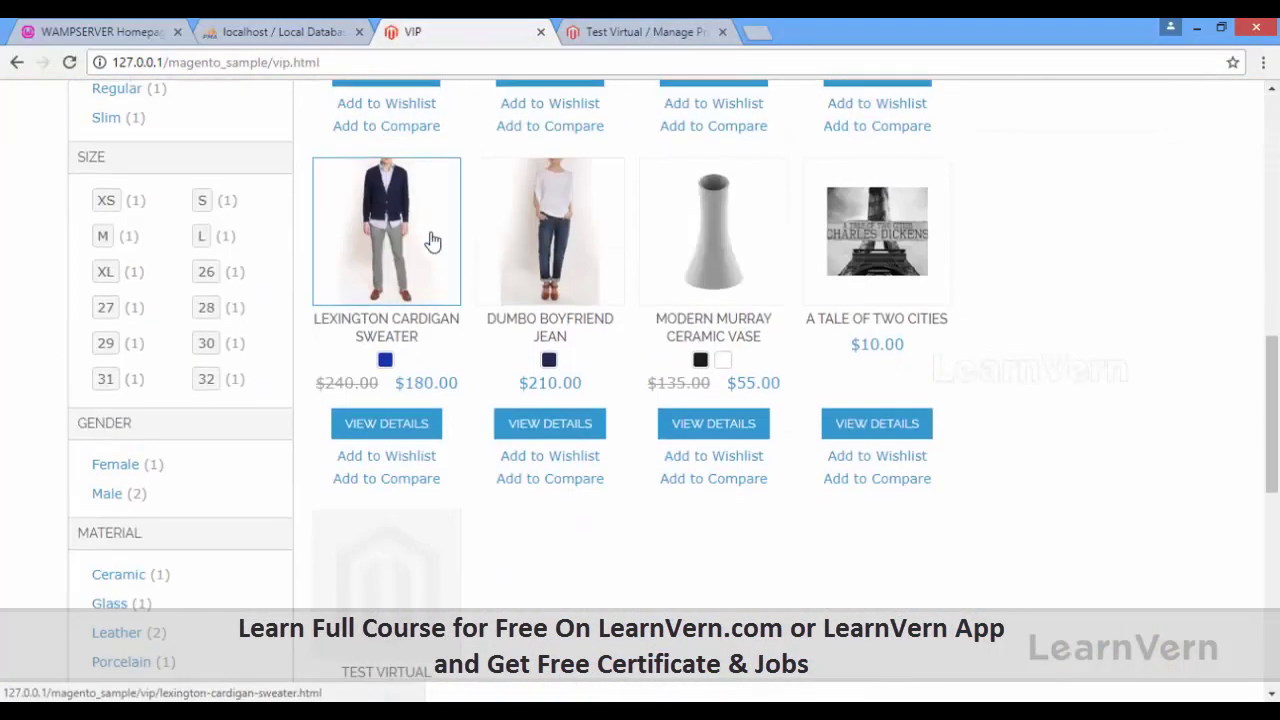
pyautogui.scroll(-3, 430, 240)
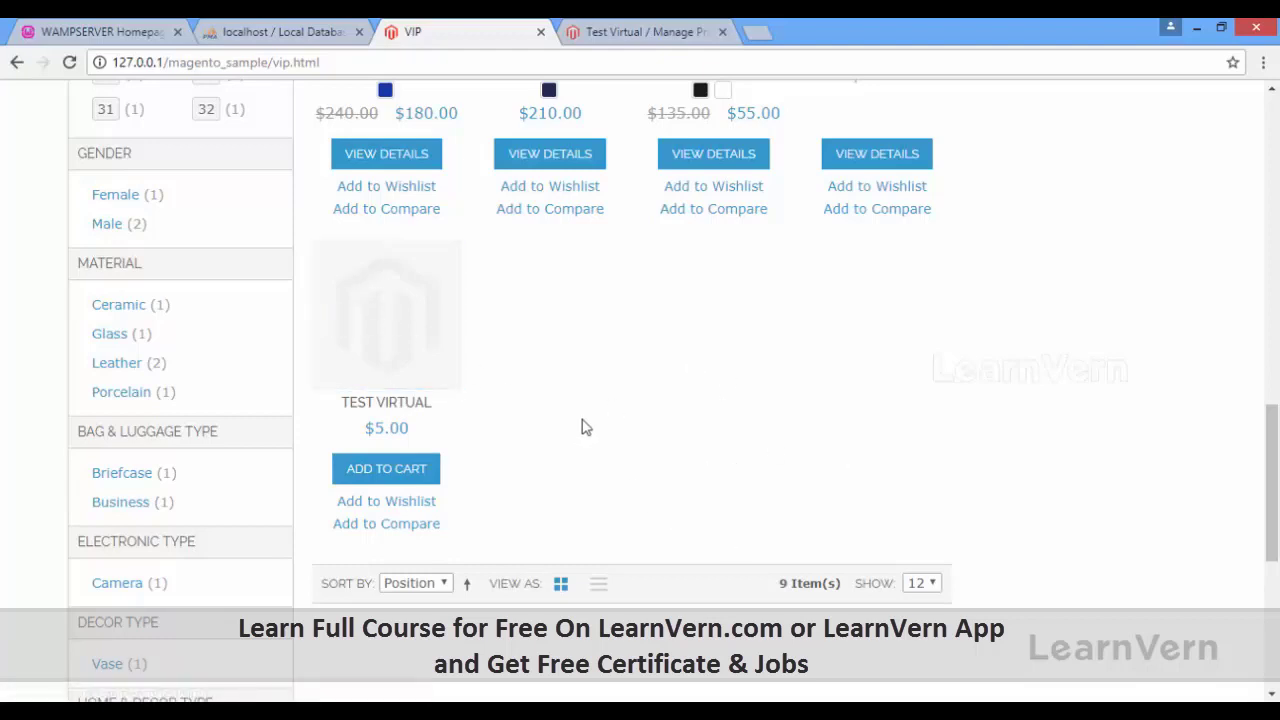
pyautogui.click(412, 470)
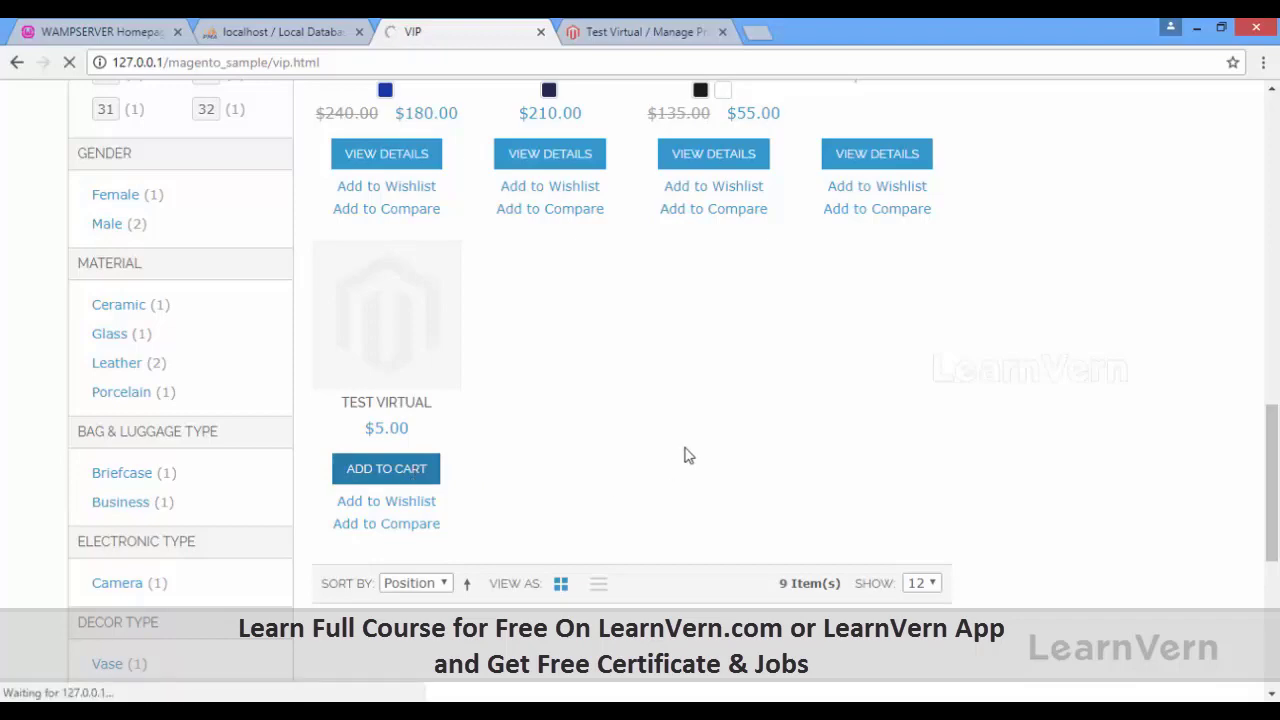
pyautogui.scroll(-3, 688, 456)
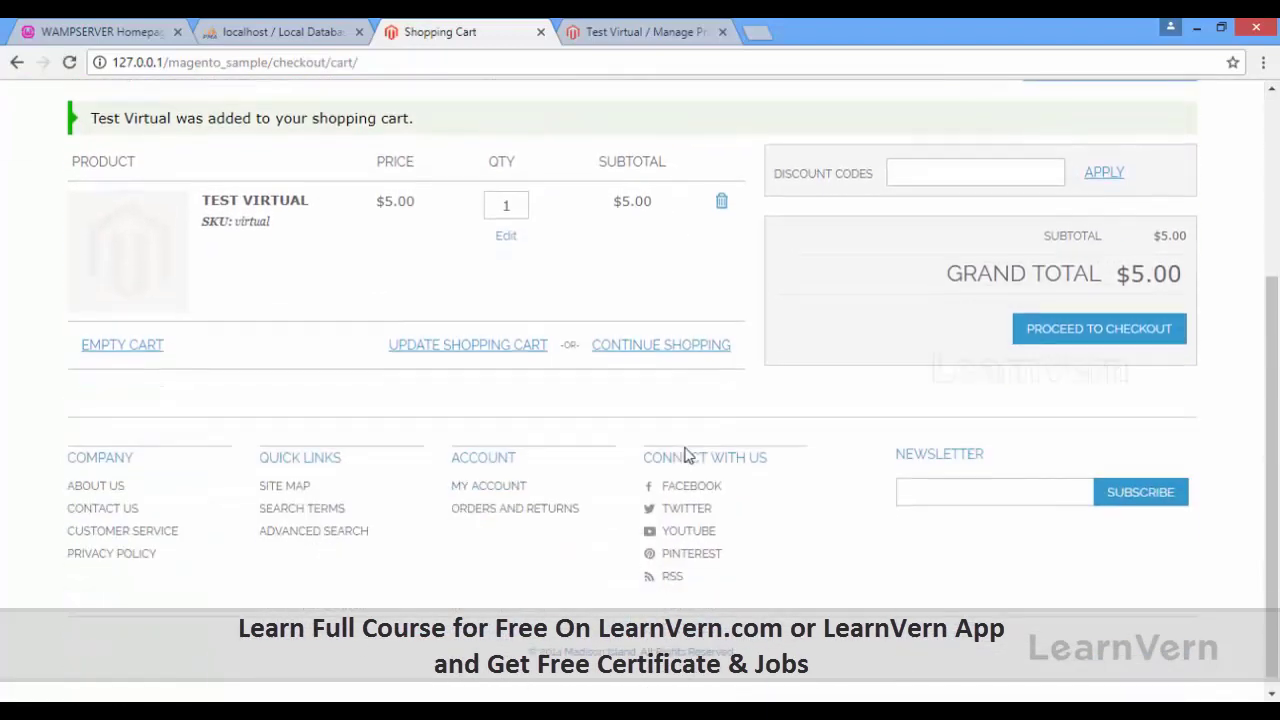